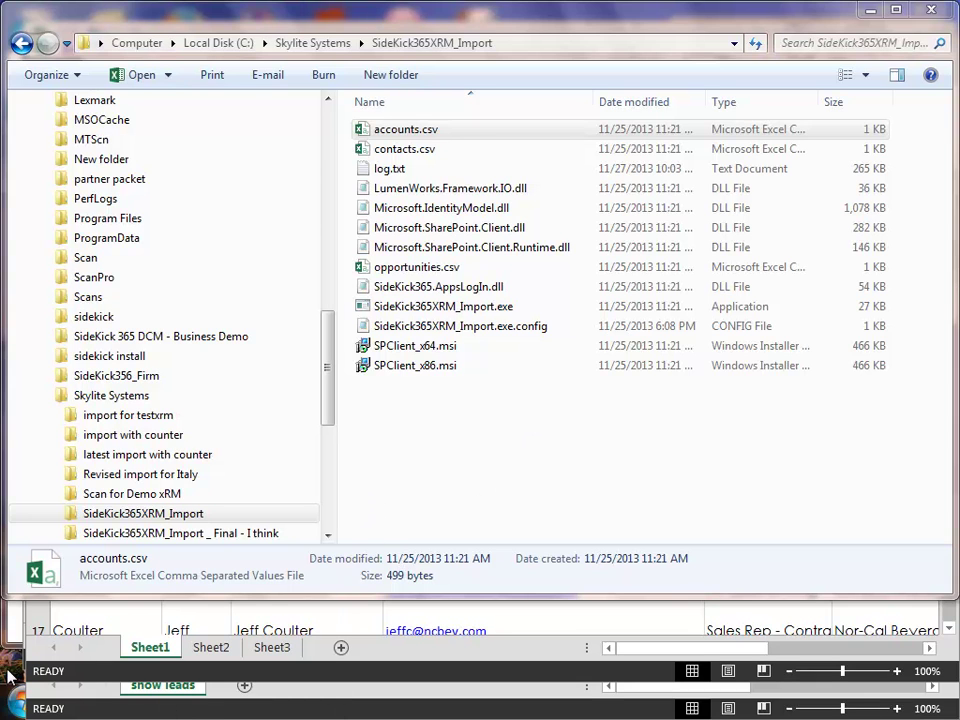
Step: Bring the 'Copy of PLMA 2013 Leads with full information.xlsx' workbook to the front in Excel
click(20, 703)
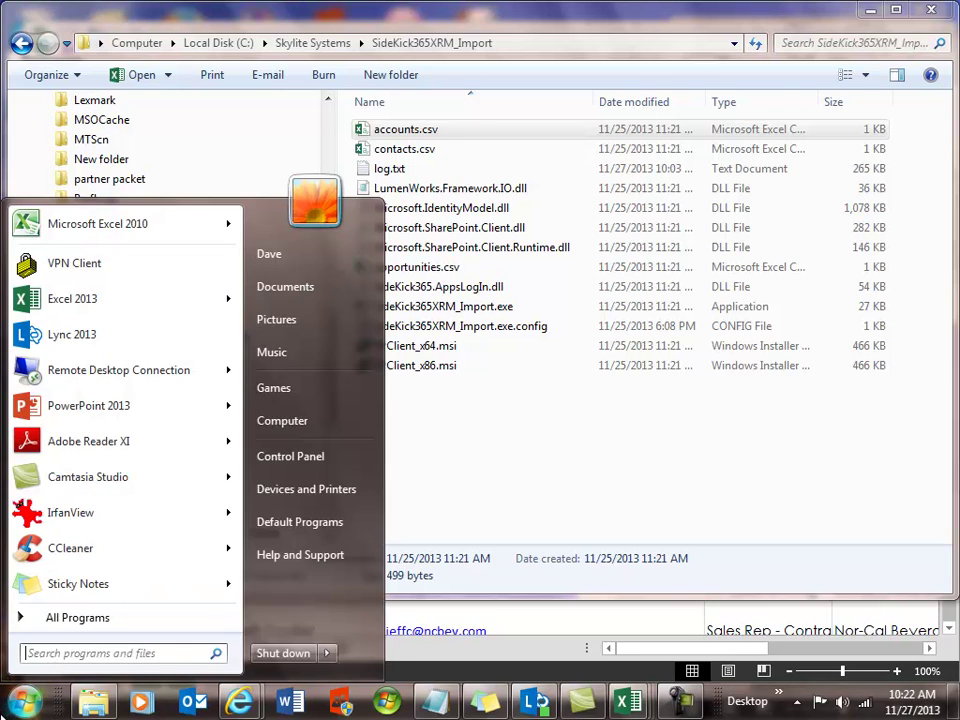
click(625, 703)
click(225, 570)
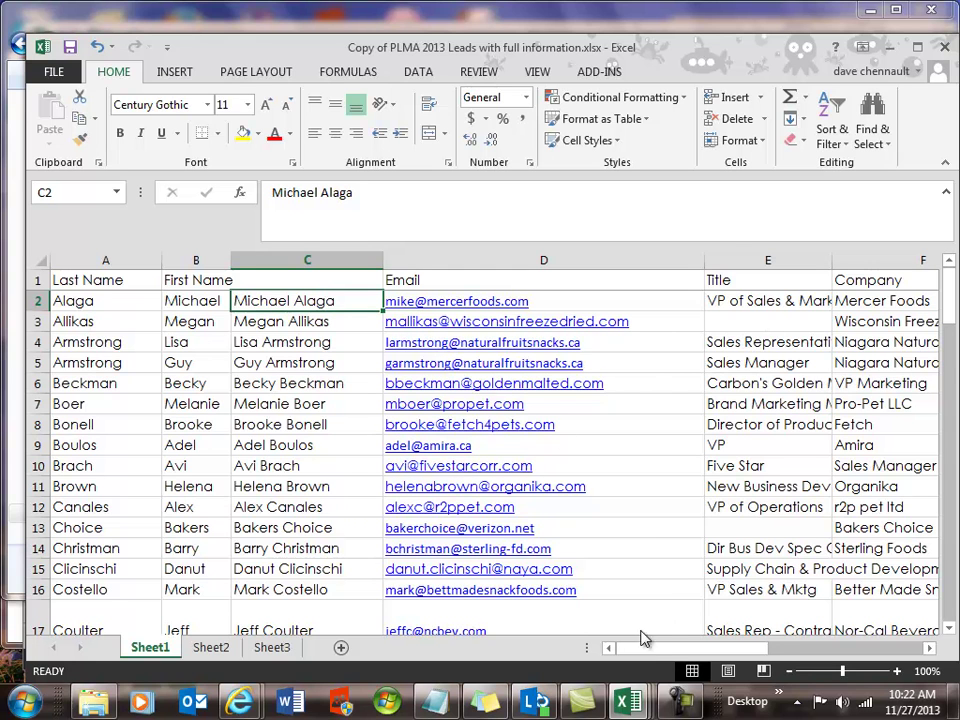
Step: Scroll the leads, review the contacts.csv Name-to-Notes headers, then return to the SideKick365XRM_Import folder
drag(660, 653, 575, 650)
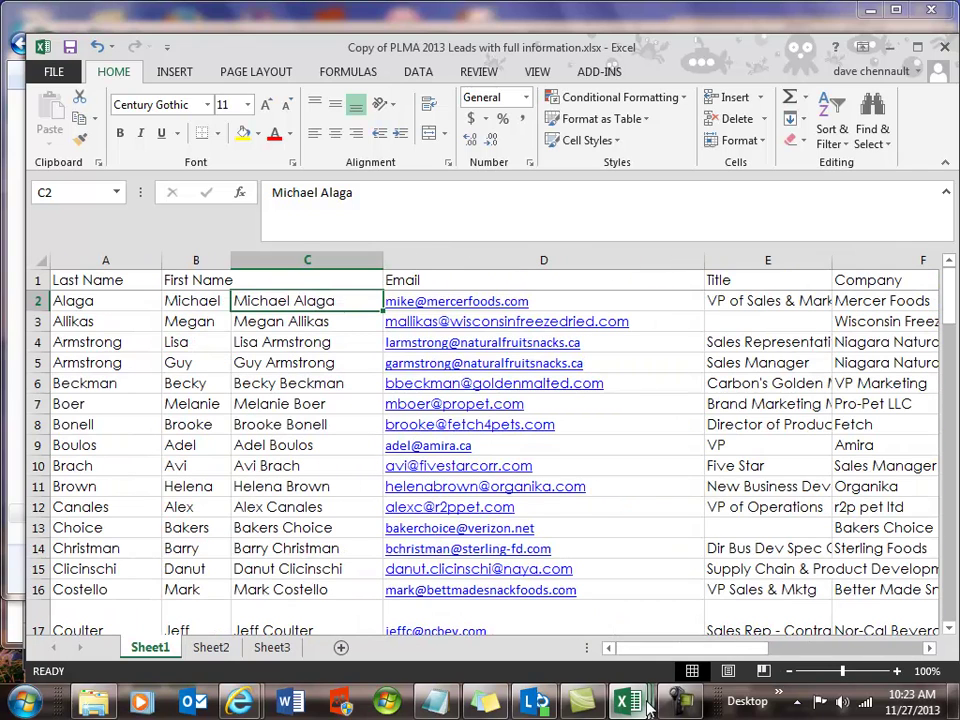
mouse_move(627, 700)
click(465, 633)
key(ctrl+a)
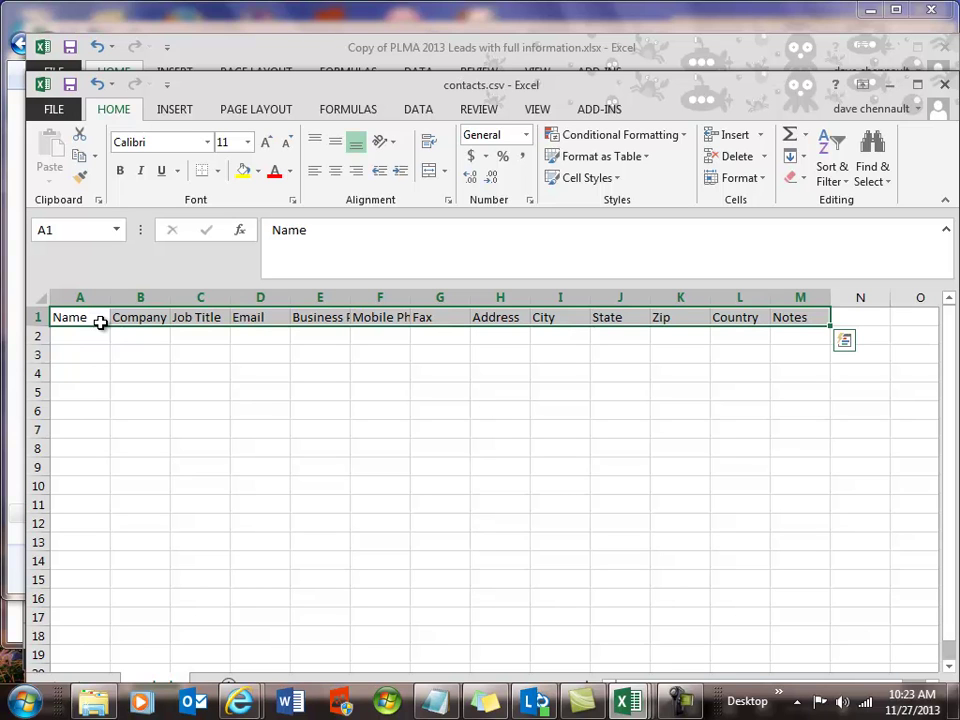
click(94, 700)
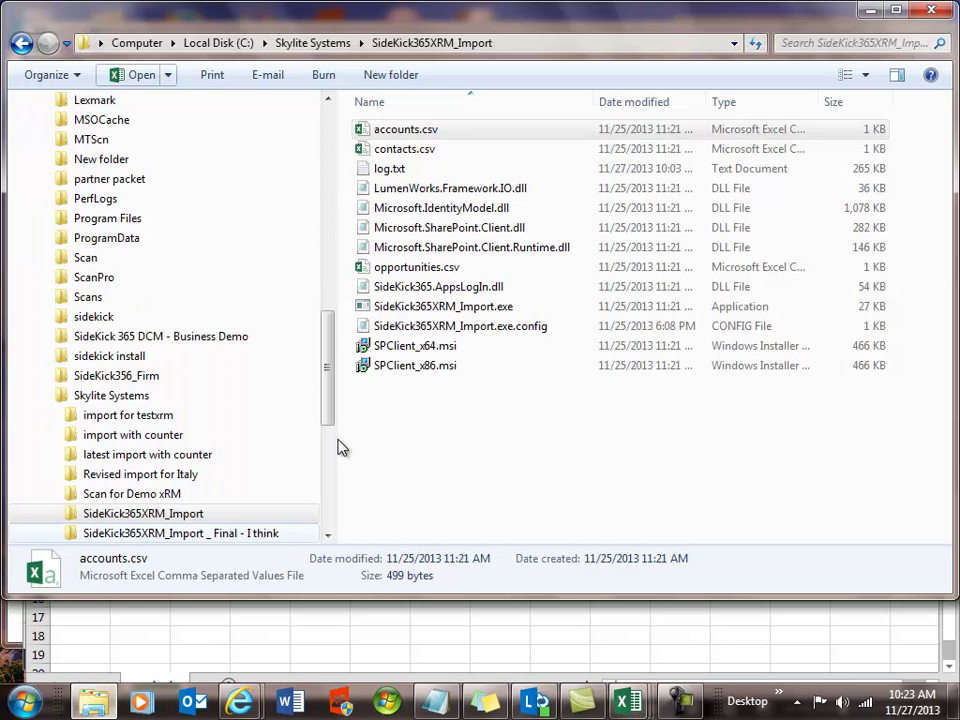
Step: Open accounts.csv from the SideKick365XRM_Import folder in Excel
click(390, 455)
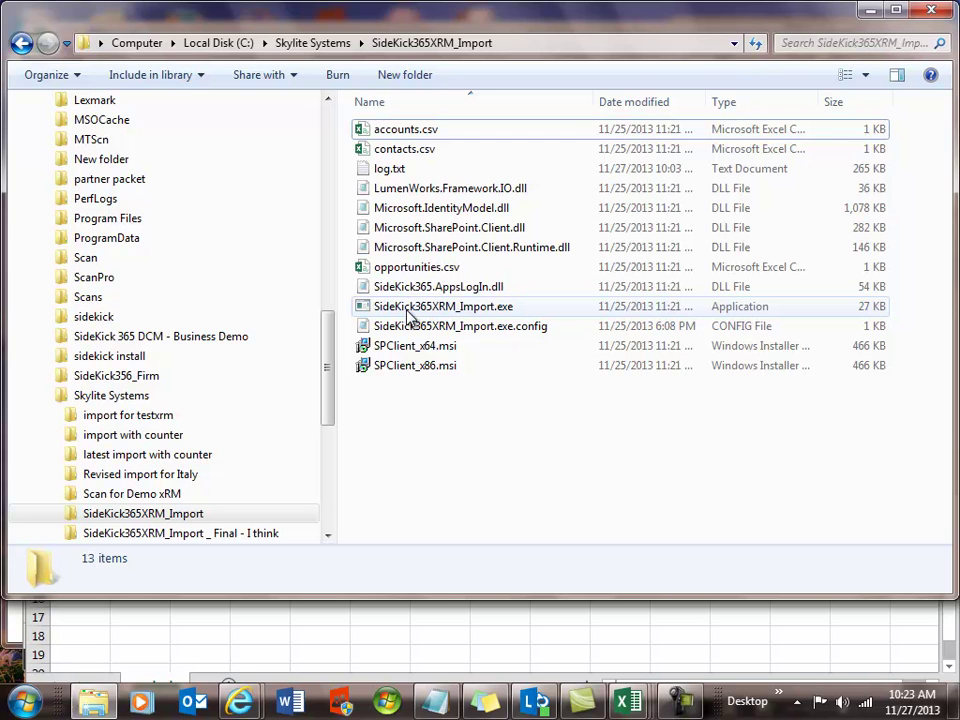
double_click(410, 131)
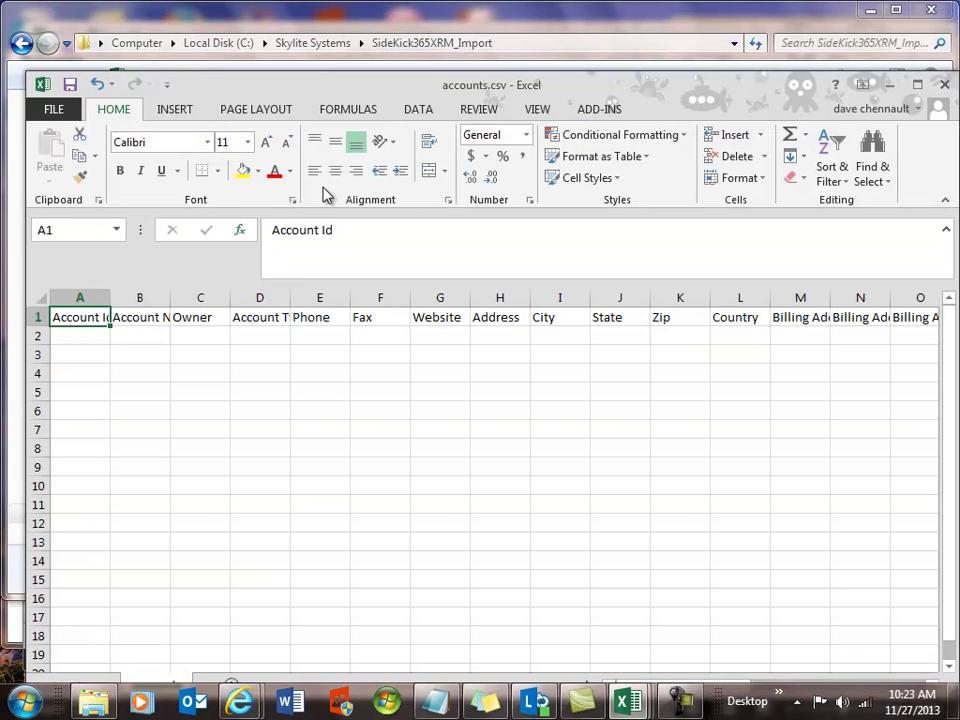
Step: AutoFit every accounts.csv column width, then check the headers through the Billing Address columns
click(40, 298)
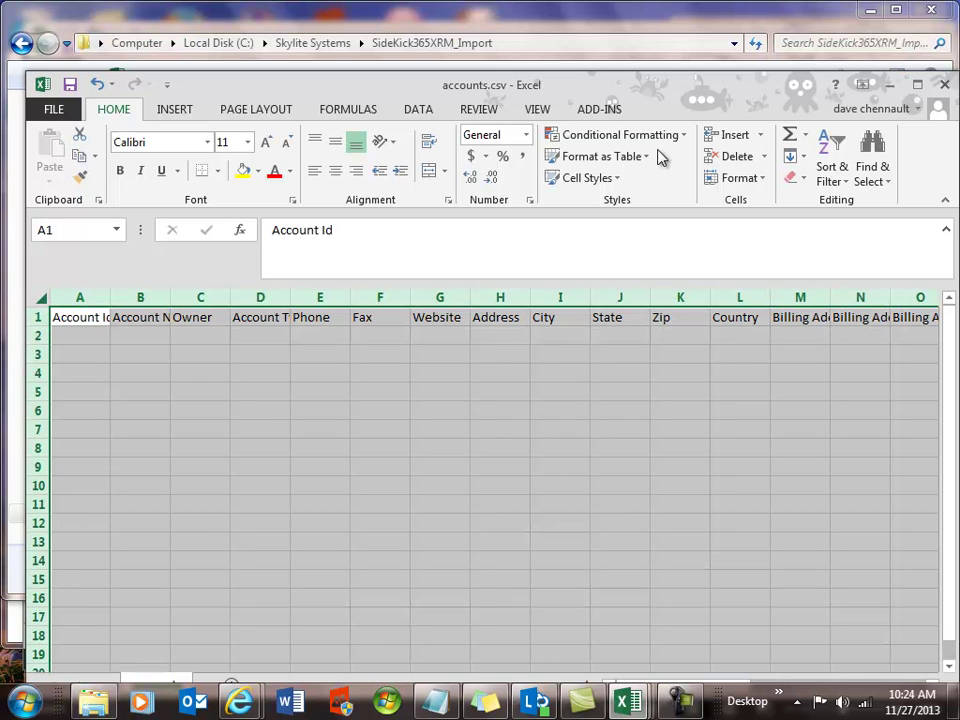
click(731, 179)
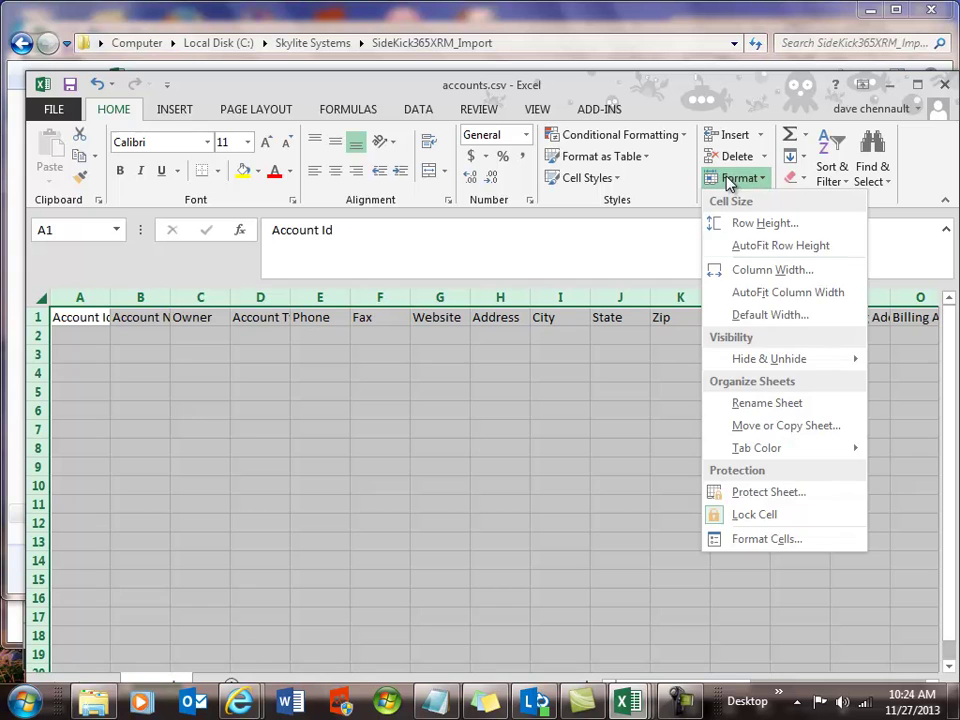
click(736, 290)
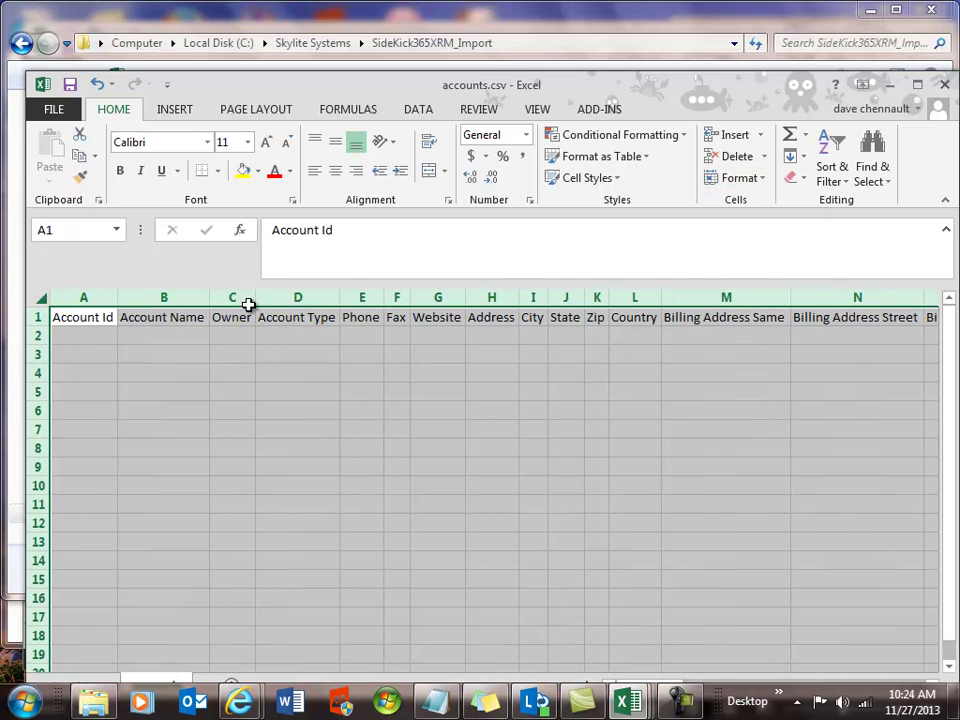
click(90, 334)
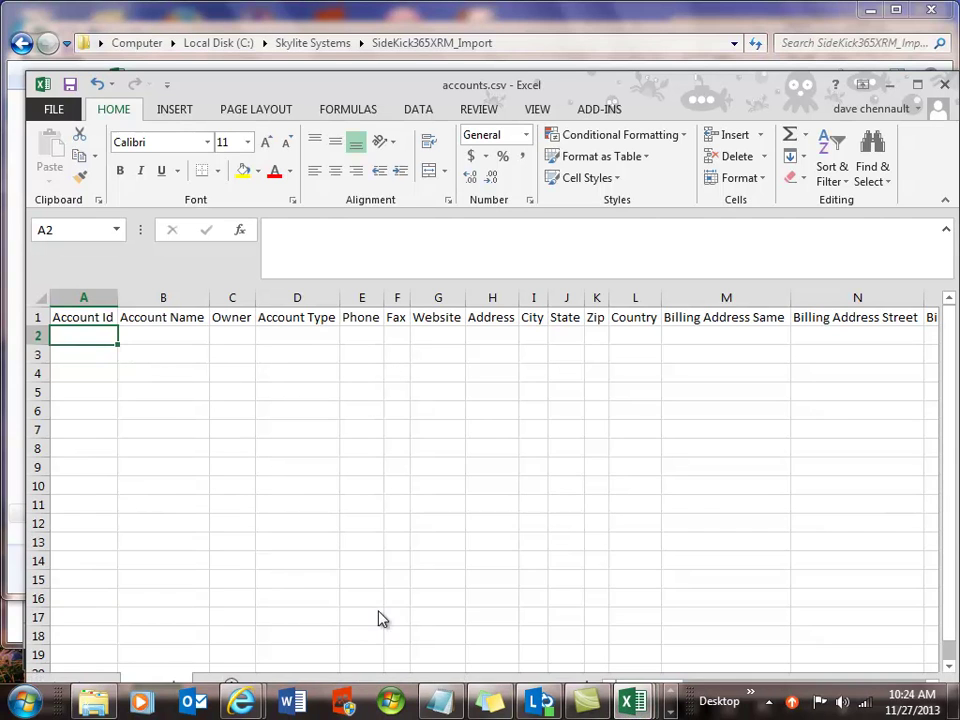
click(931, 681)
click(931, 683)
click(931, 683)
click(931, 683)
click(931, 683)
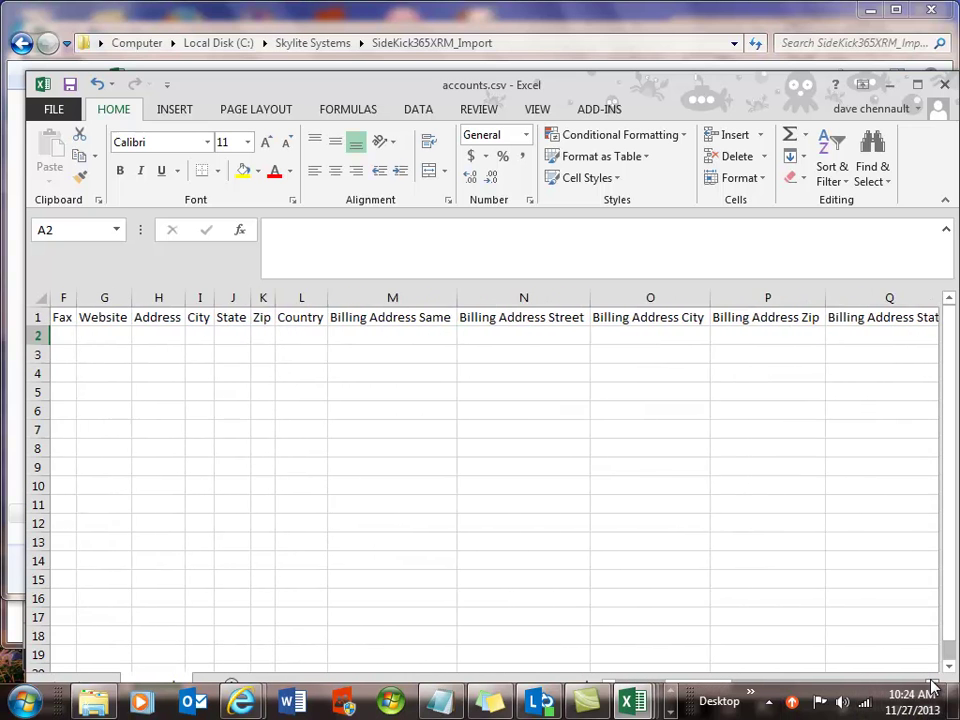
click(932, 684)
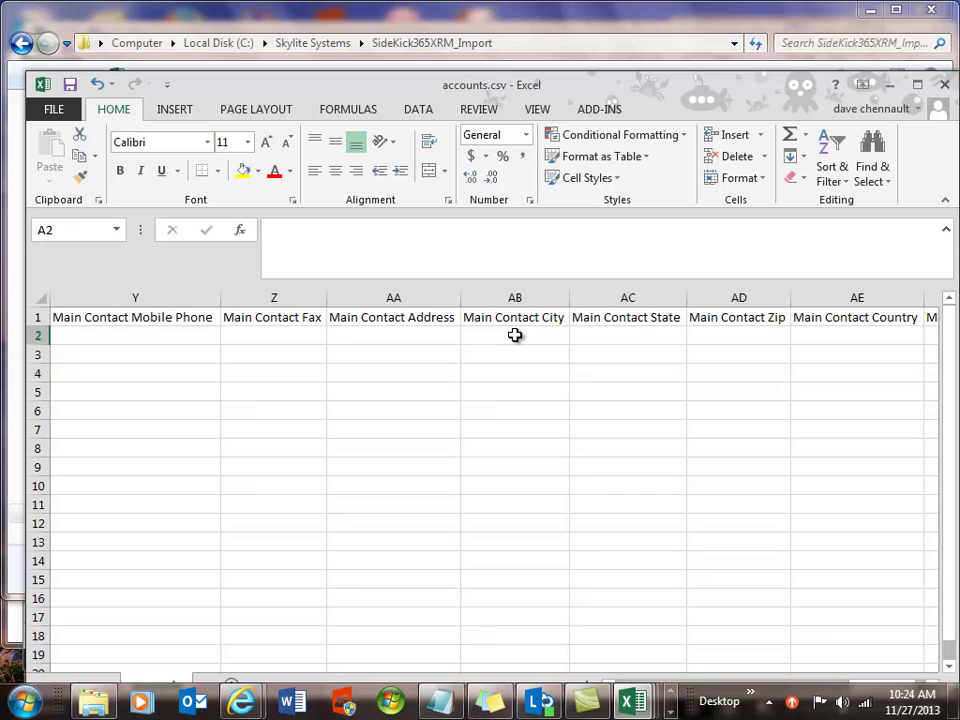
Step: Close the Show contacts.csv workbook without saving changes
mouse_move(670, 703)
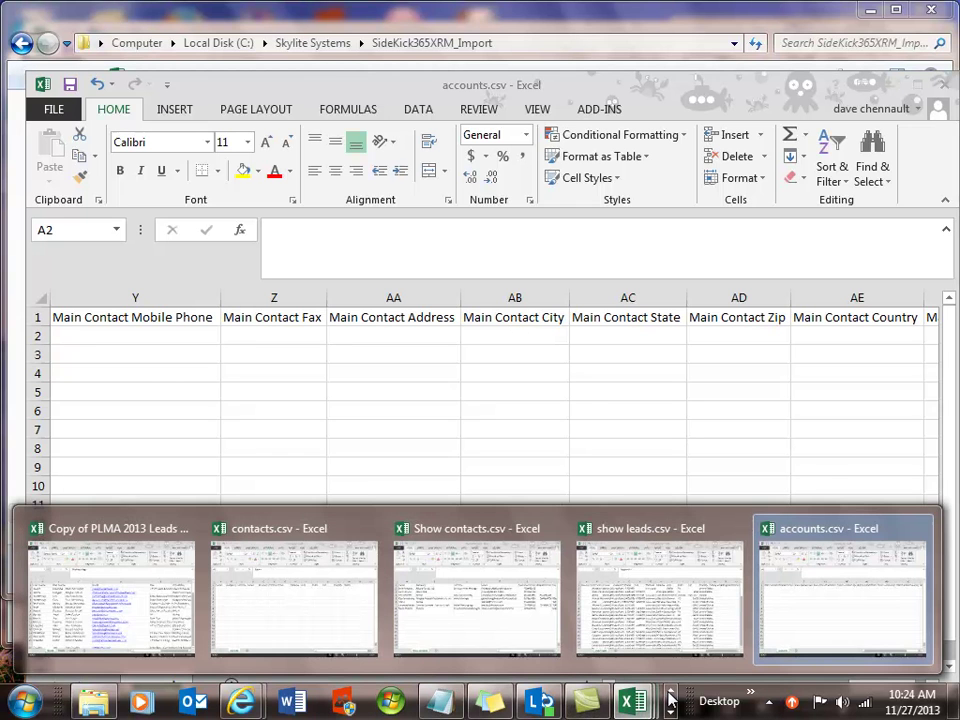
click(321, 630)
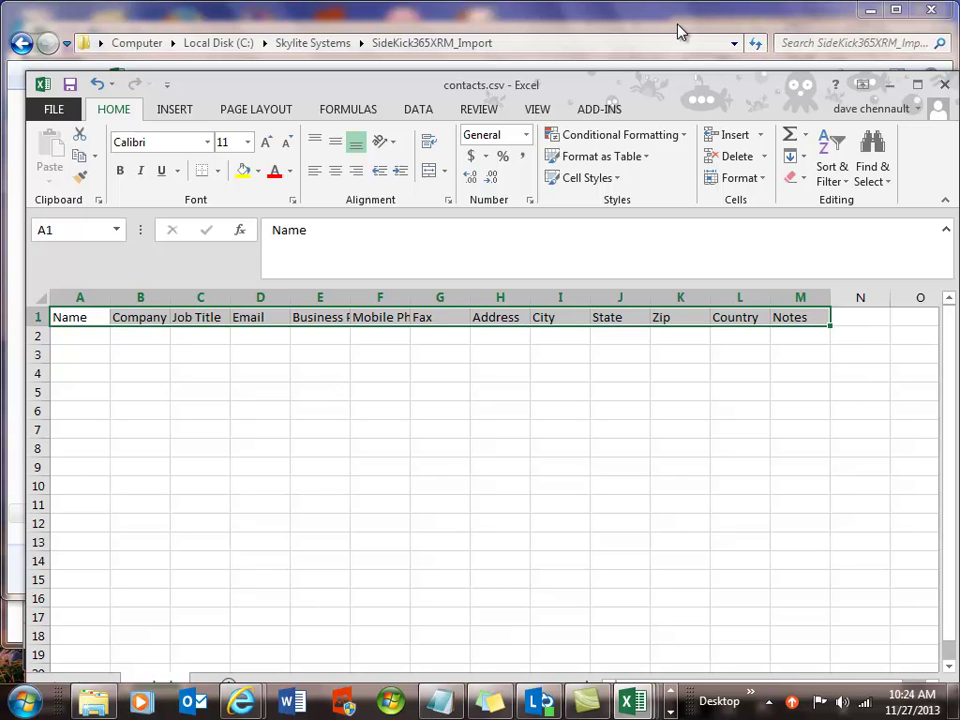
click(633, 703)
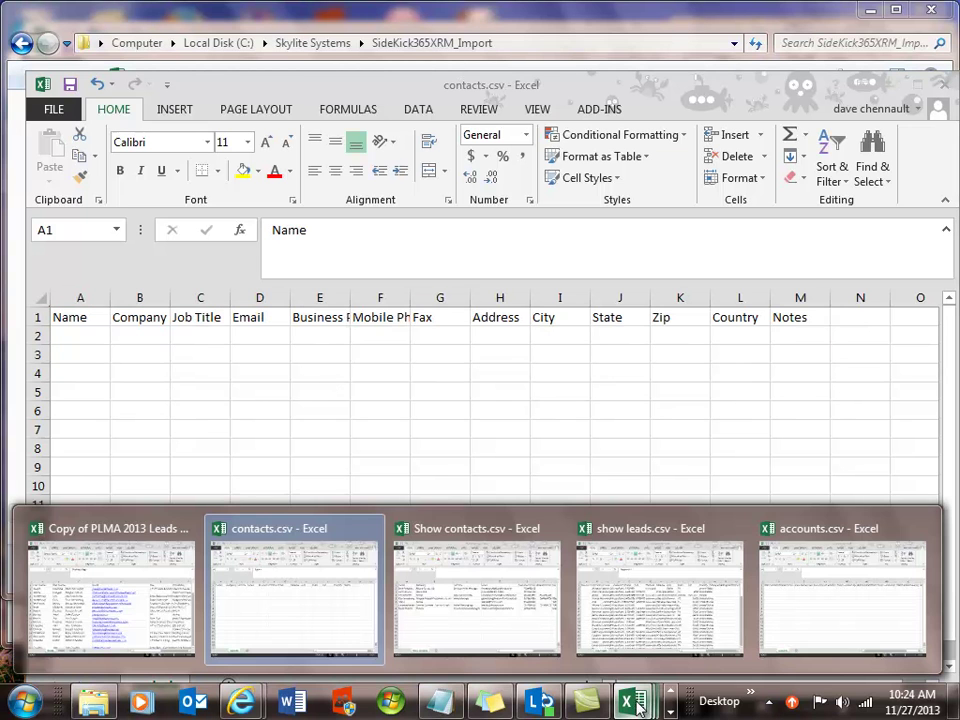
click(493, 624)
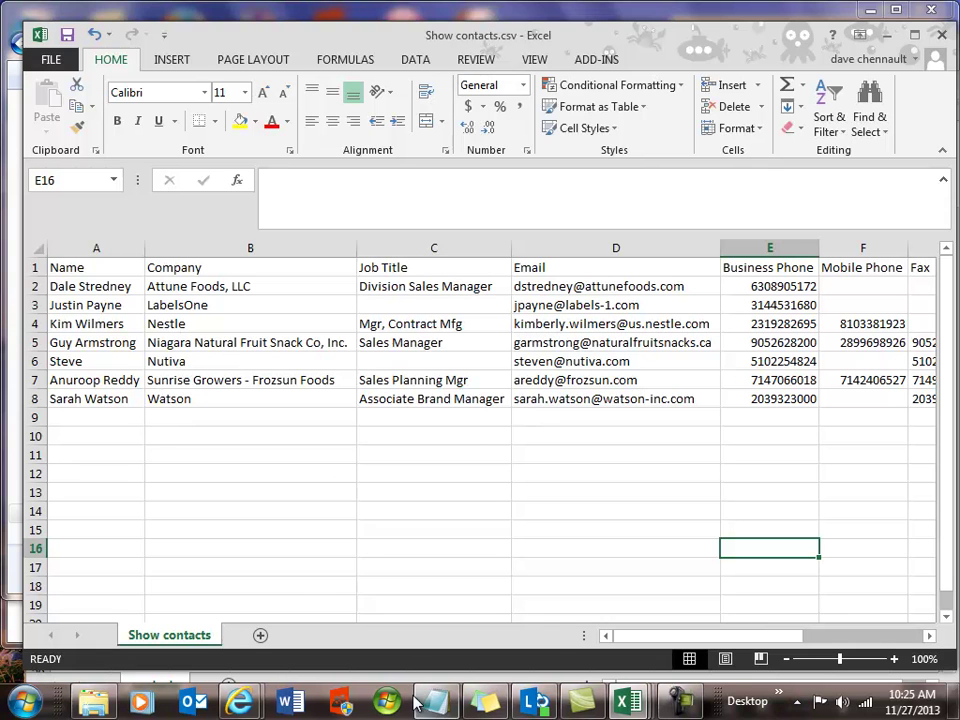
mouse_move(483, 703)
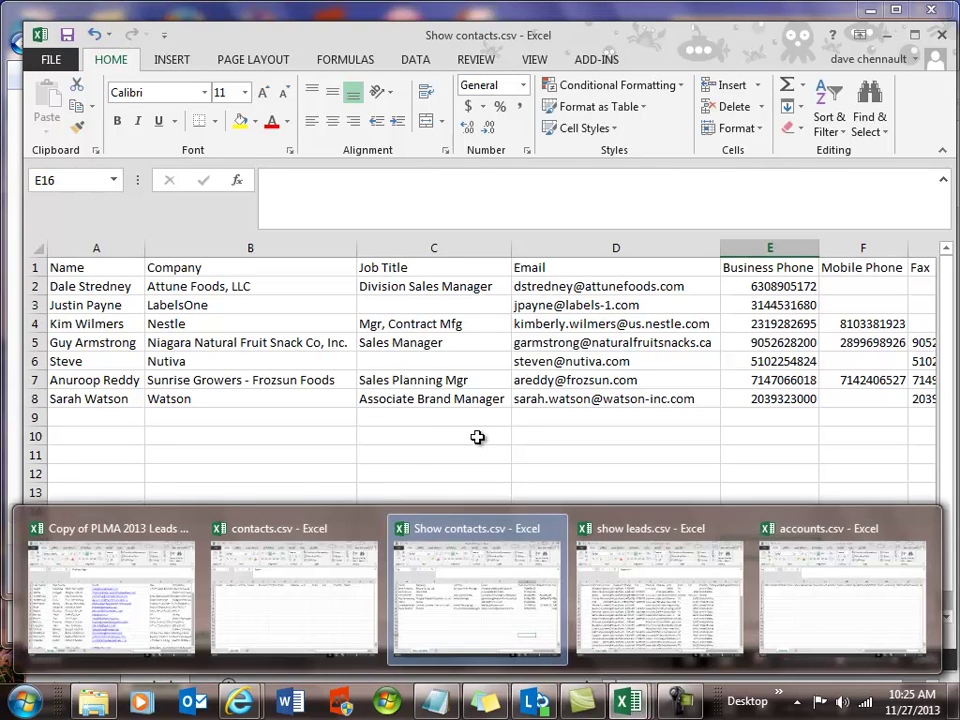
click(945, 38)
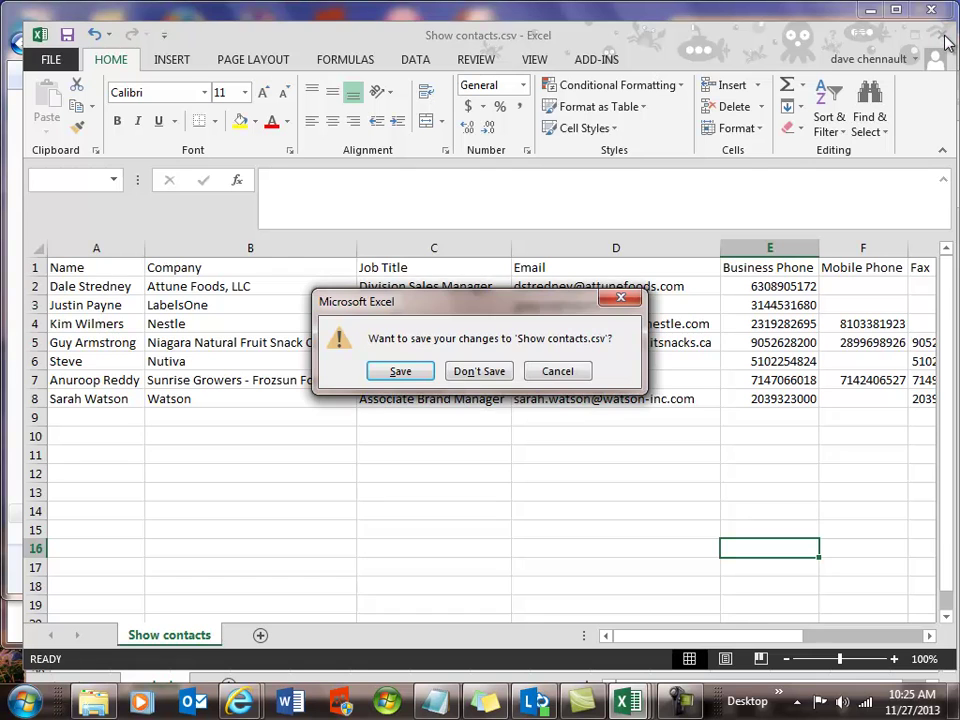
click(478, 371)
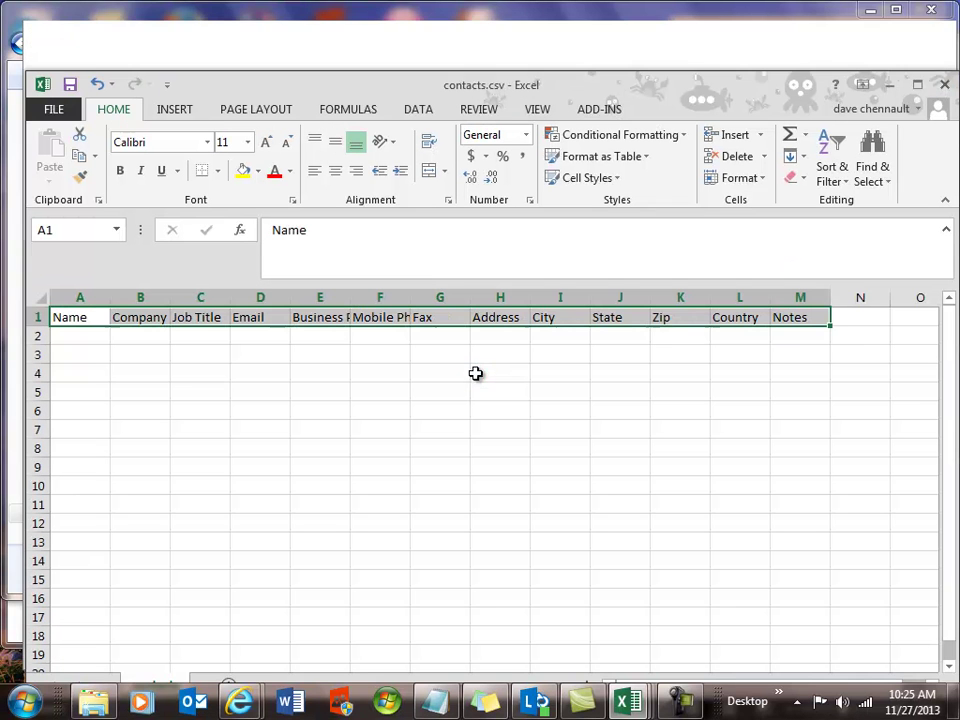
Step: Close the show leads.csv workbook
mouse_move(625, 700)
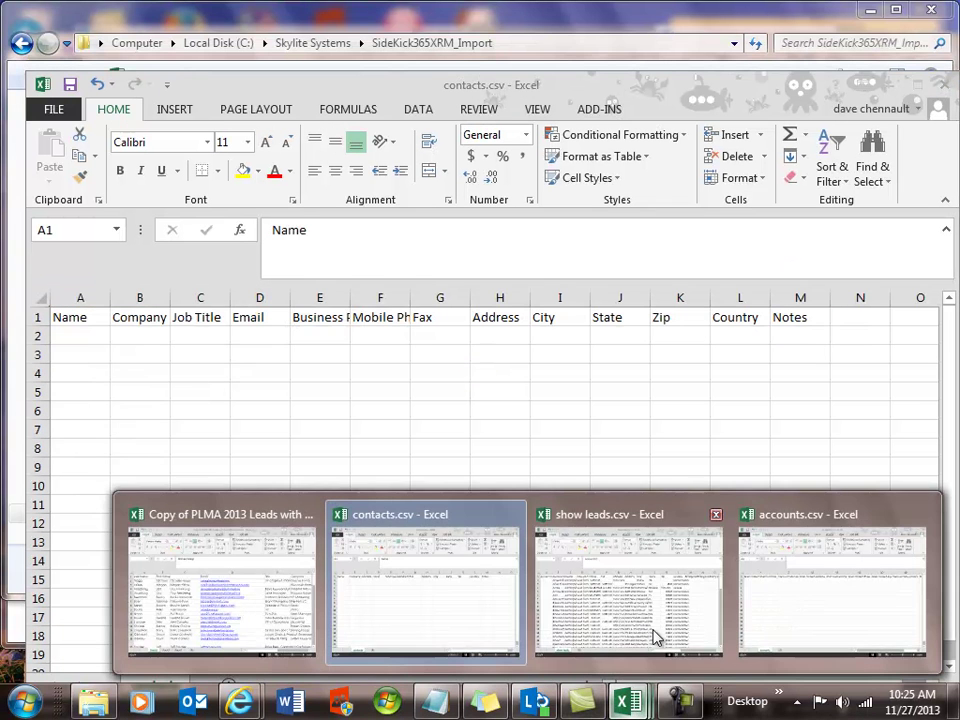
click(654, 636)
click(944, 85)
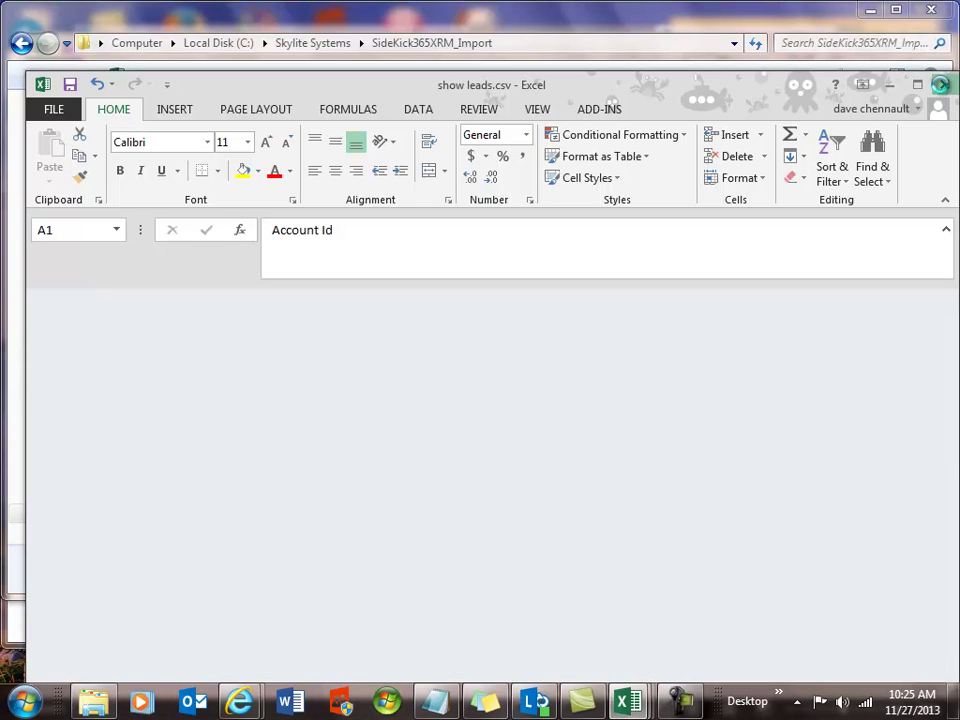
mouse_move(627, 701)
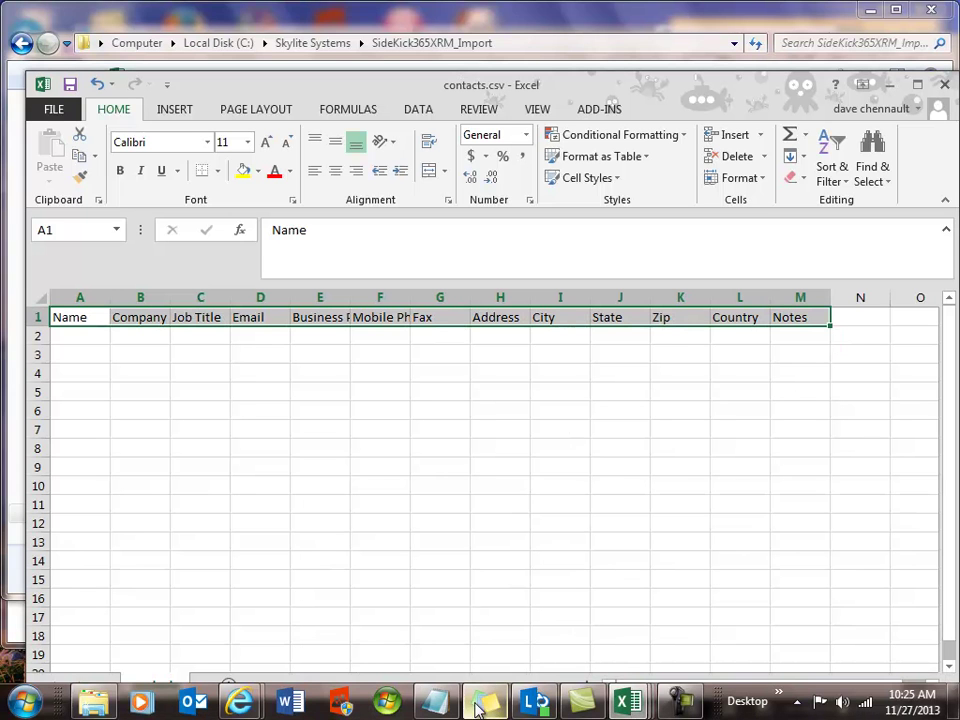
Step: Launch SideKick365XRM Import and choose show leads.csv from the Las Vegas Account folder, sorted by newest
click(95, 704)
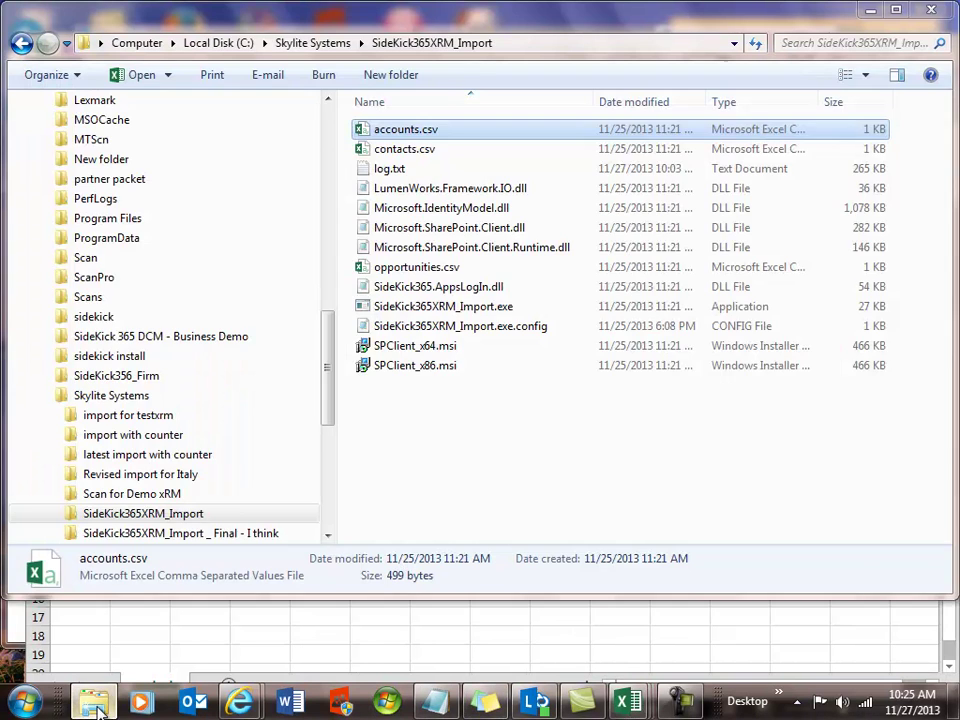
double_click(407, 313)
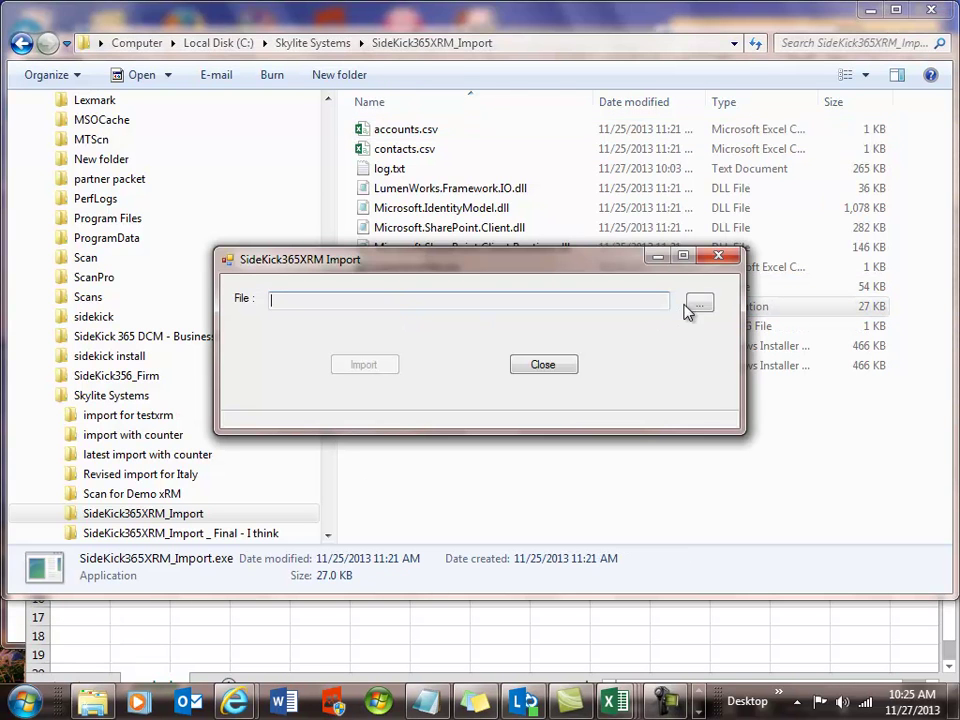
click(699, 304)
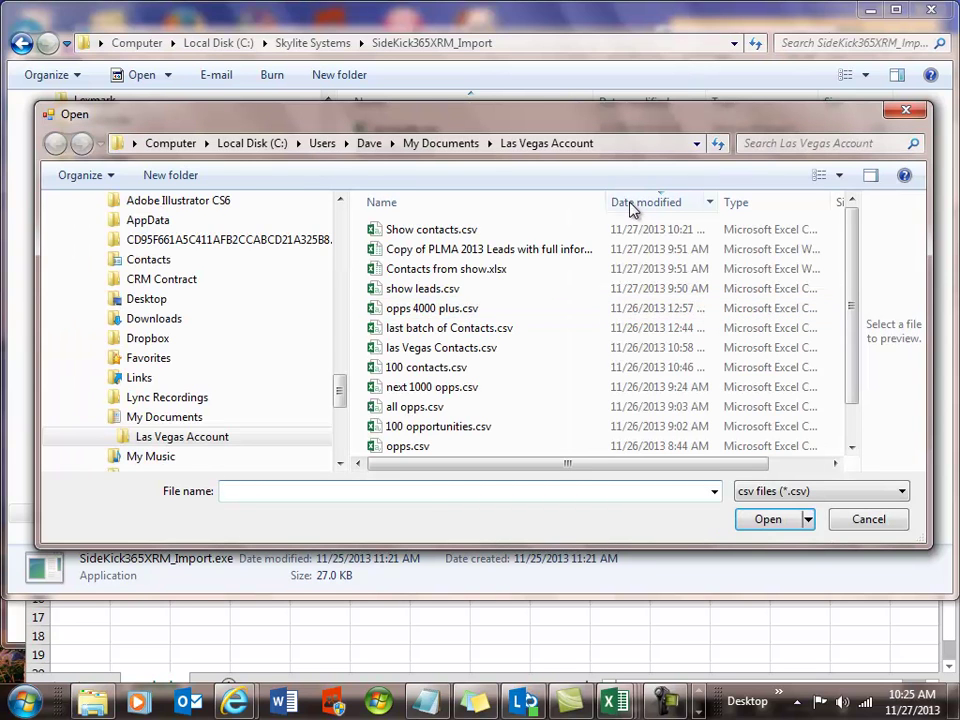
click(632, 205)
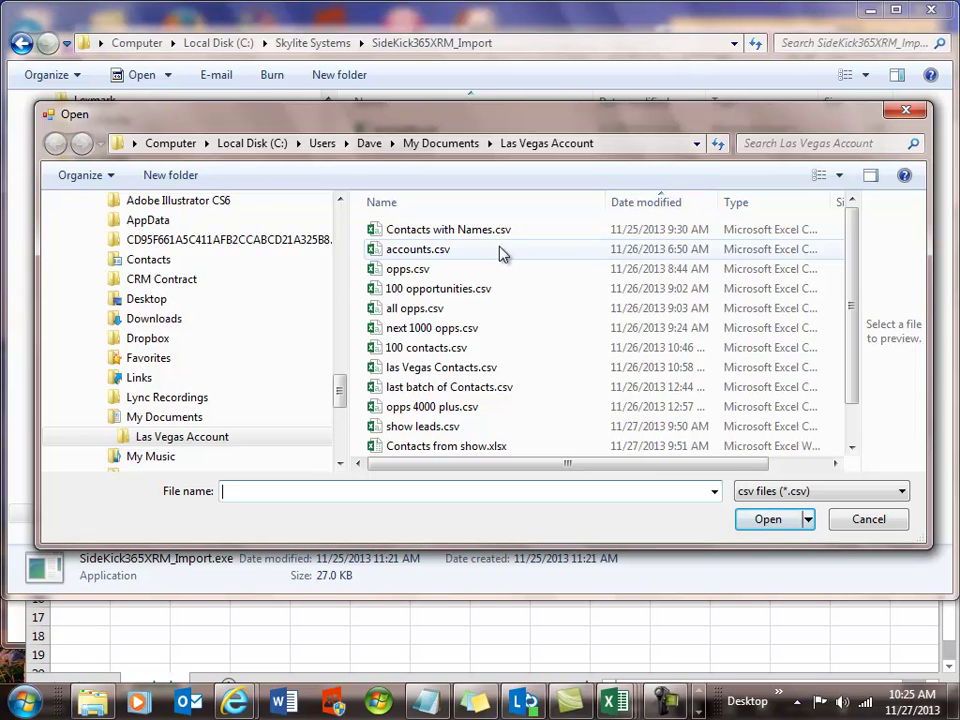
click(648, 204)
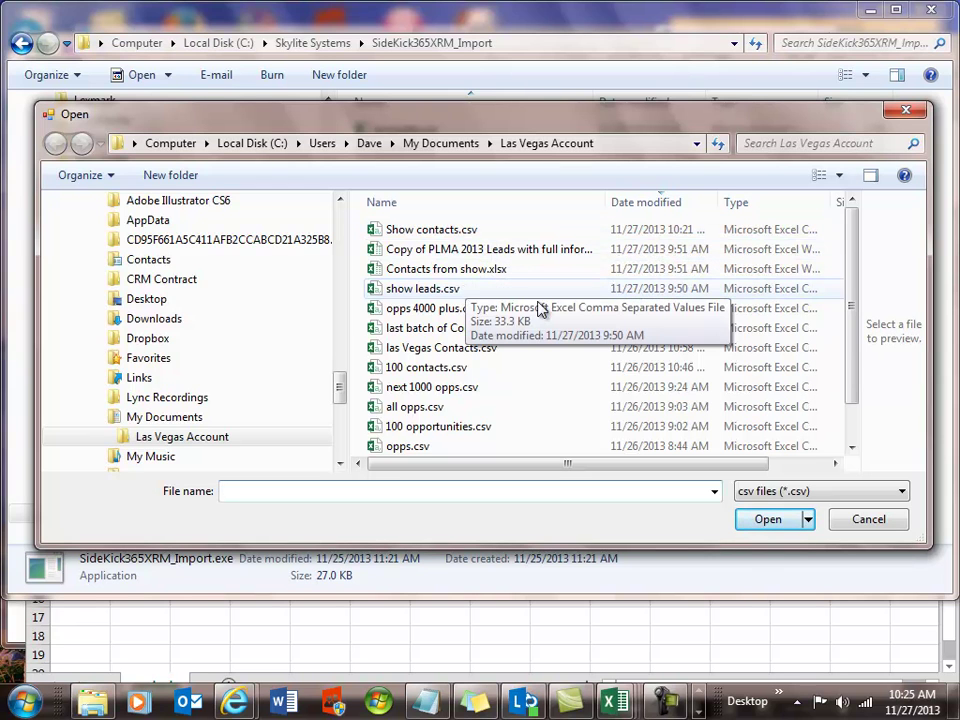
click(433, 290)
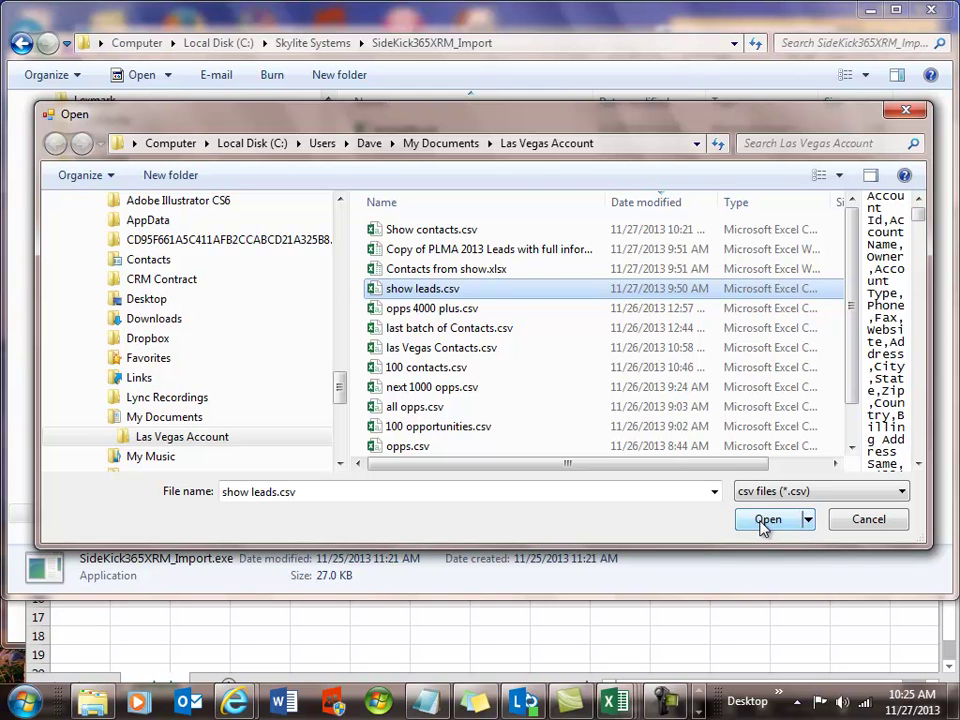
click(764, 521)
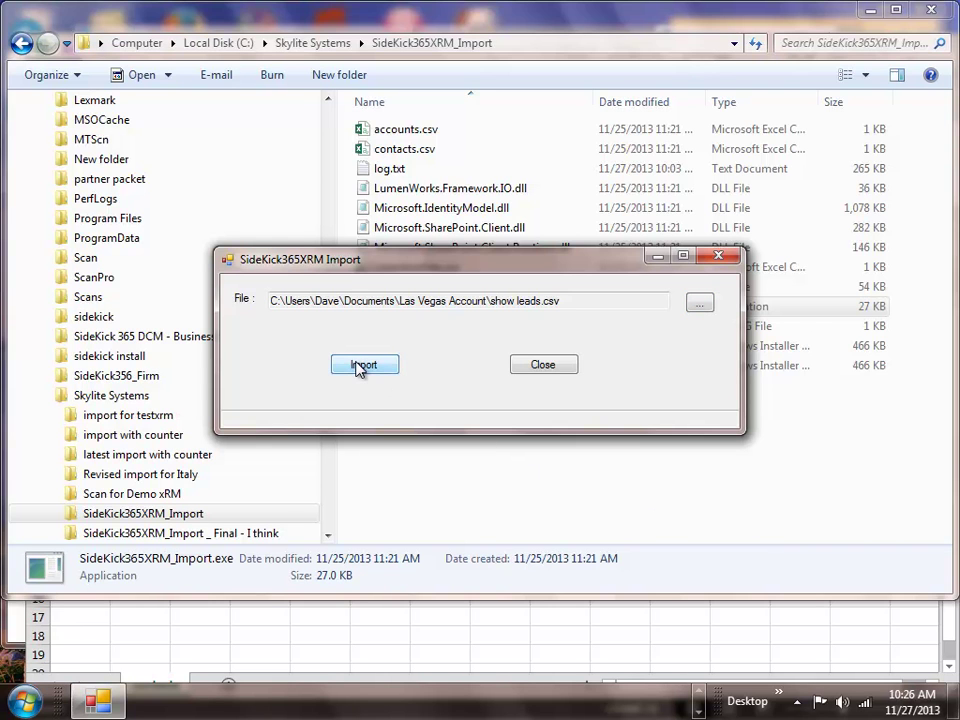
Step: Start the import, sign in with the organizational user ID and password, and confirm importing 88 accounts
click(362, 366)
click(377, 308)
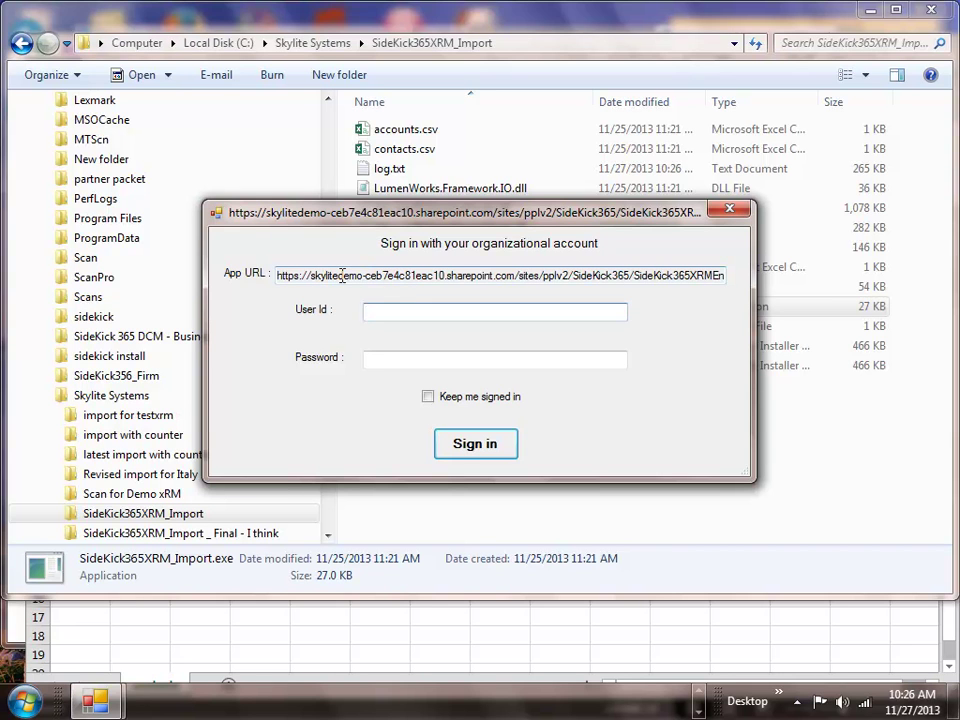
click(399, 358)
text(********)
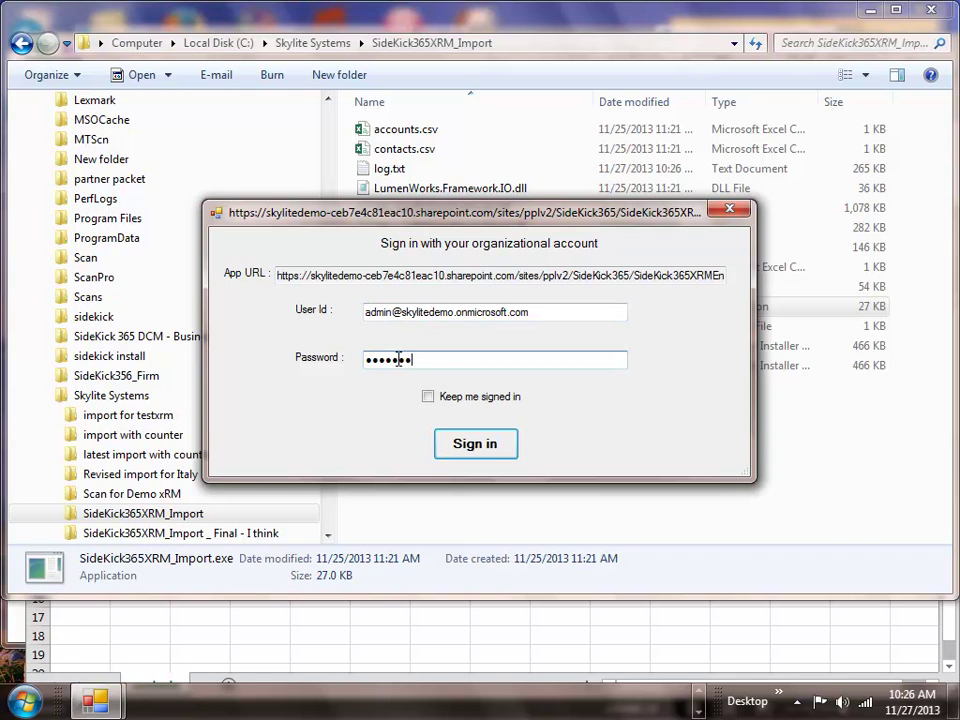
click(471, 444)
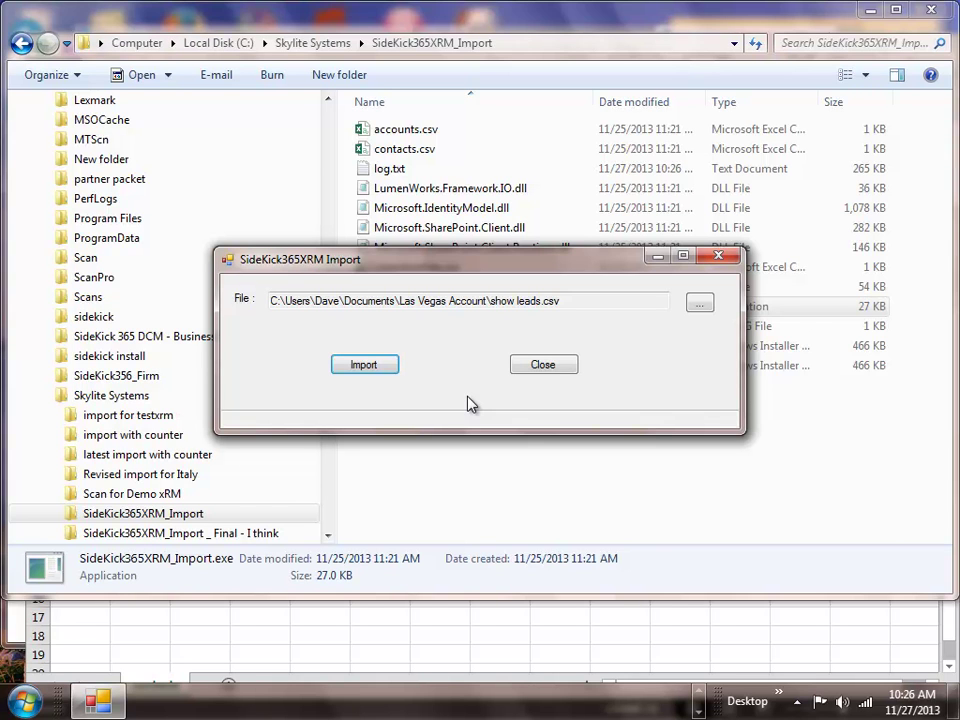
key(Return)
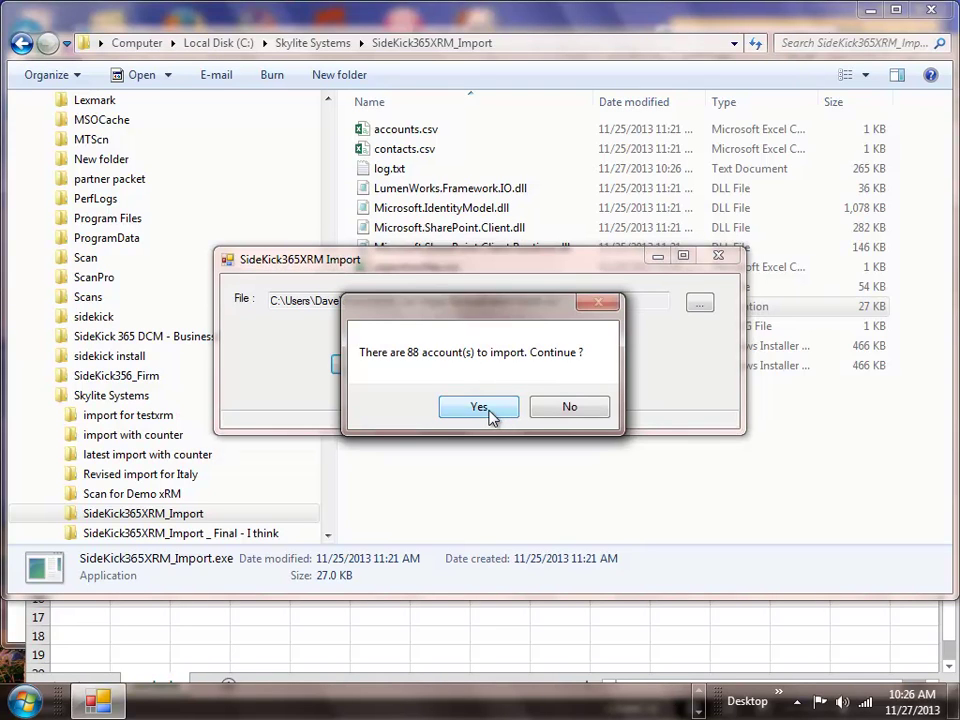
click(479, 407)
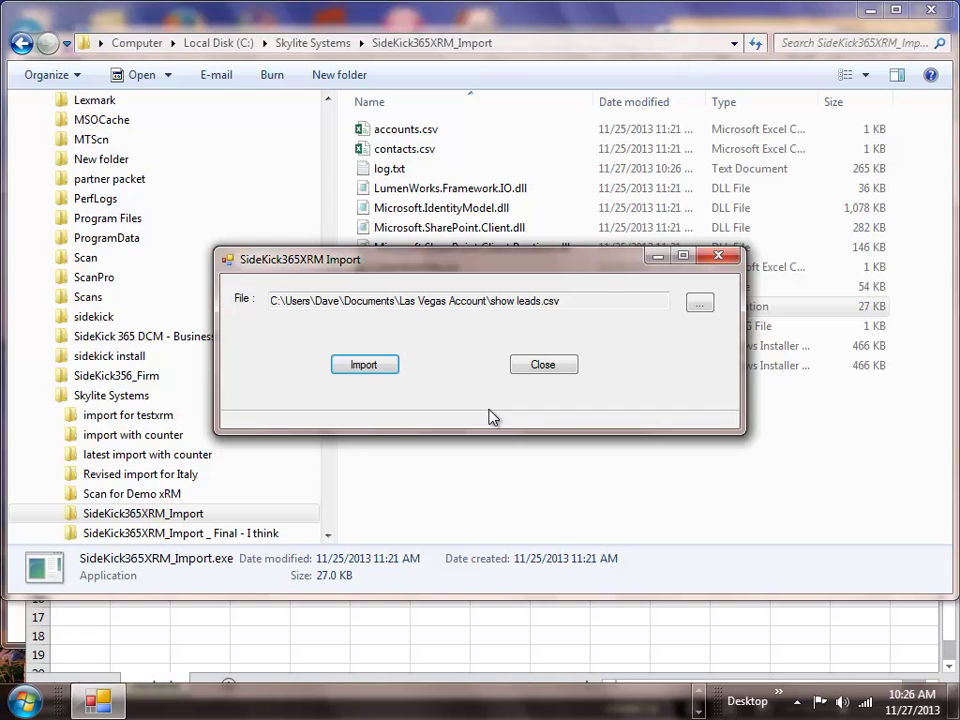